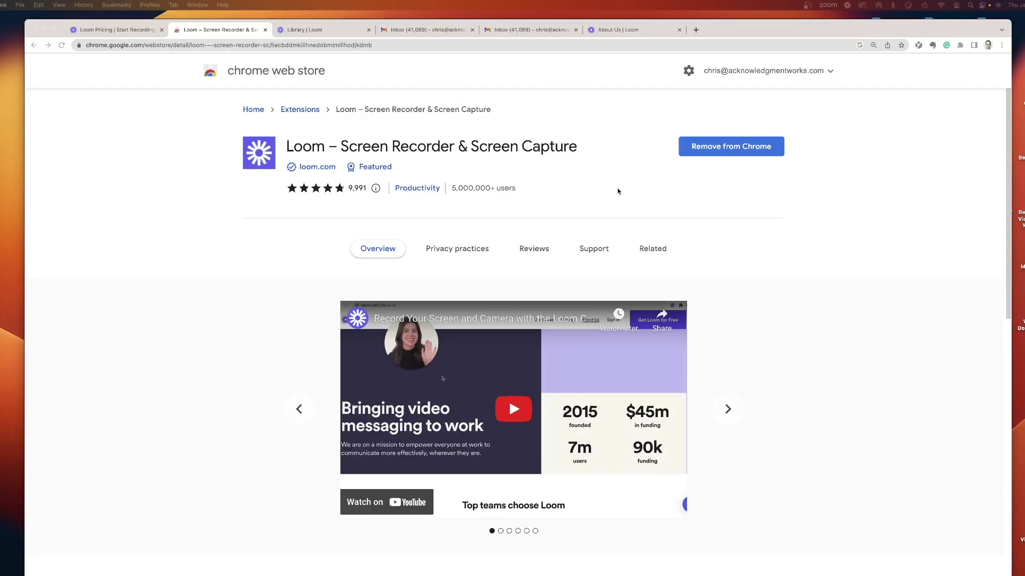
click(97, 30)
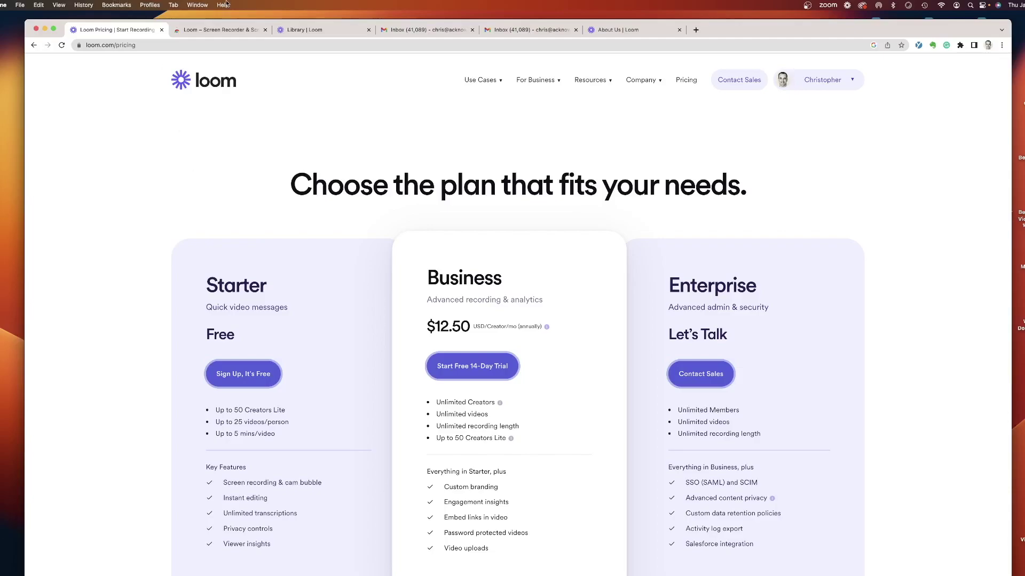
click(226, 29)
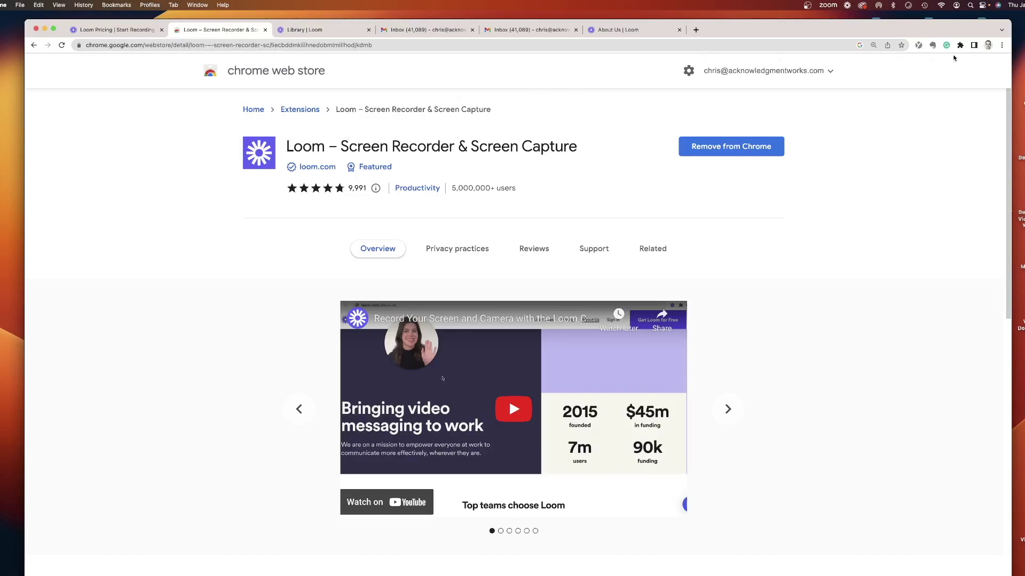
click(959, 45)
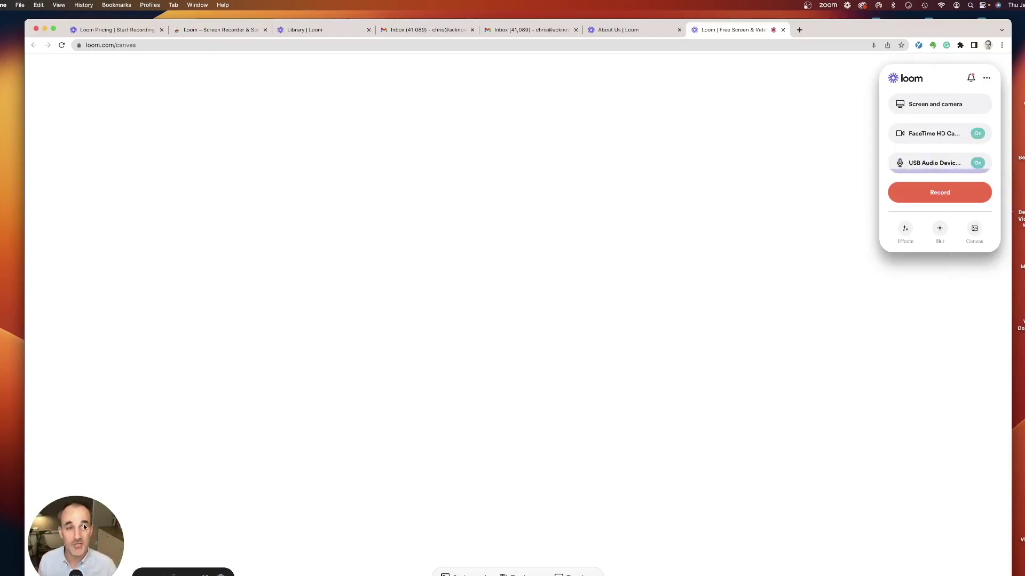
- Record camera-only with the FaceTime HD Camera and USB Audio Device microphone, then start recording
click(936, 107)
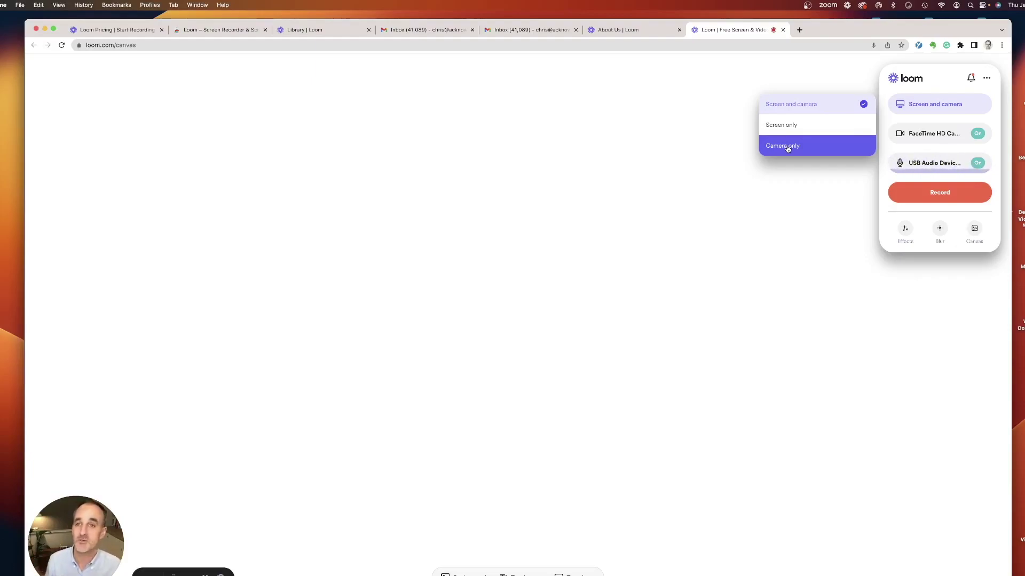
click(788, 148)
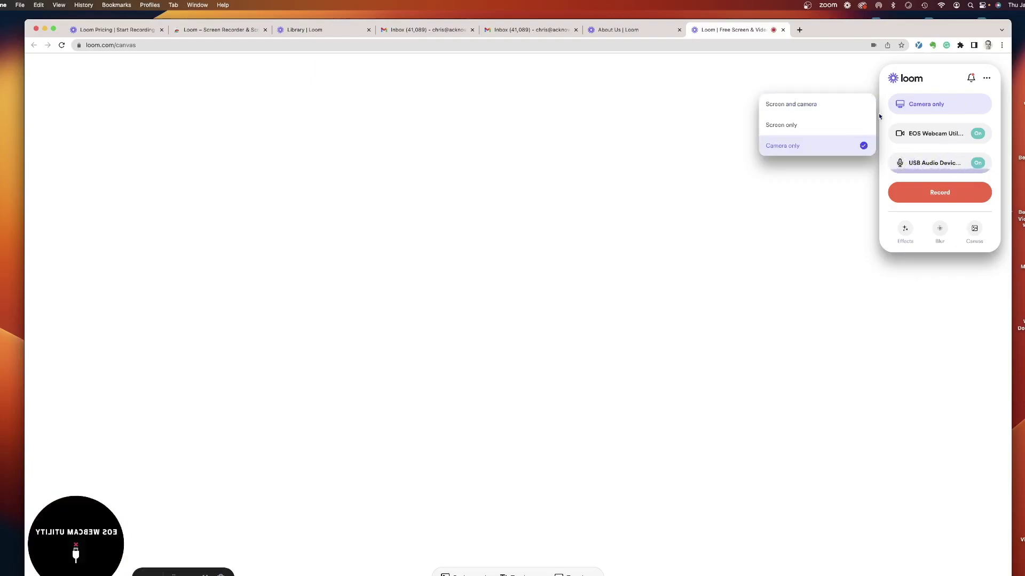
click(951, 130)
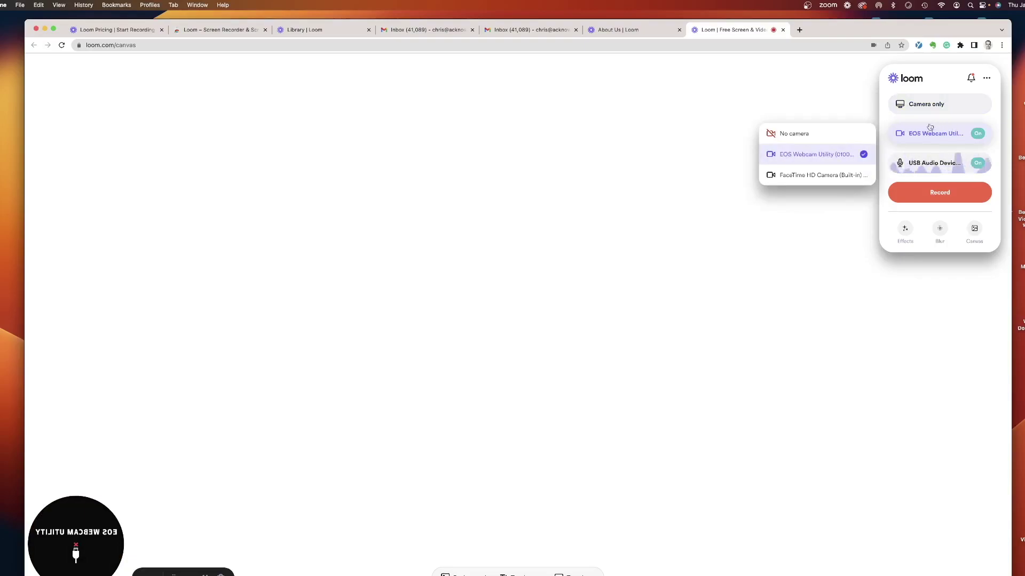
click(809, 174)
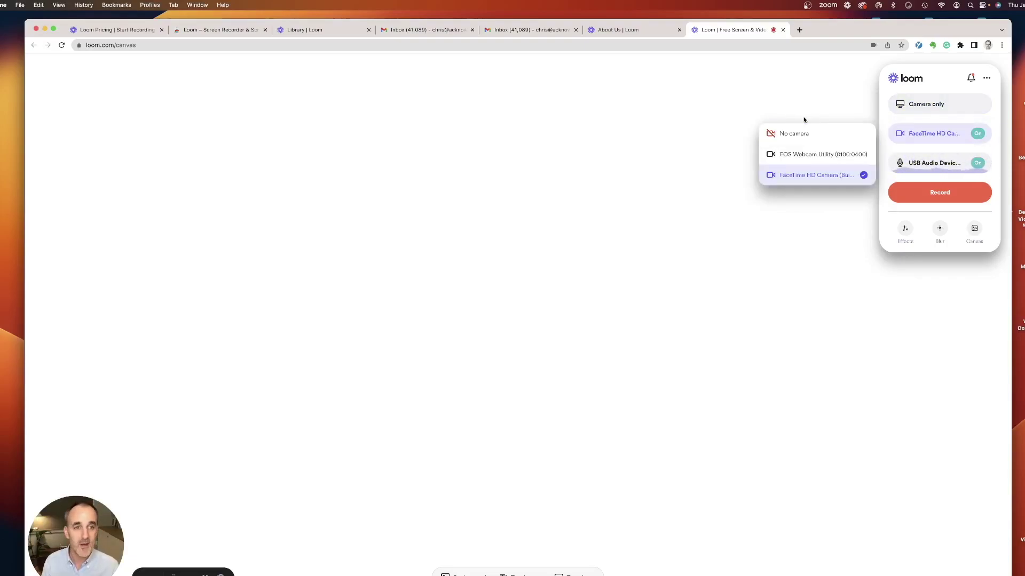
click(919, 163)
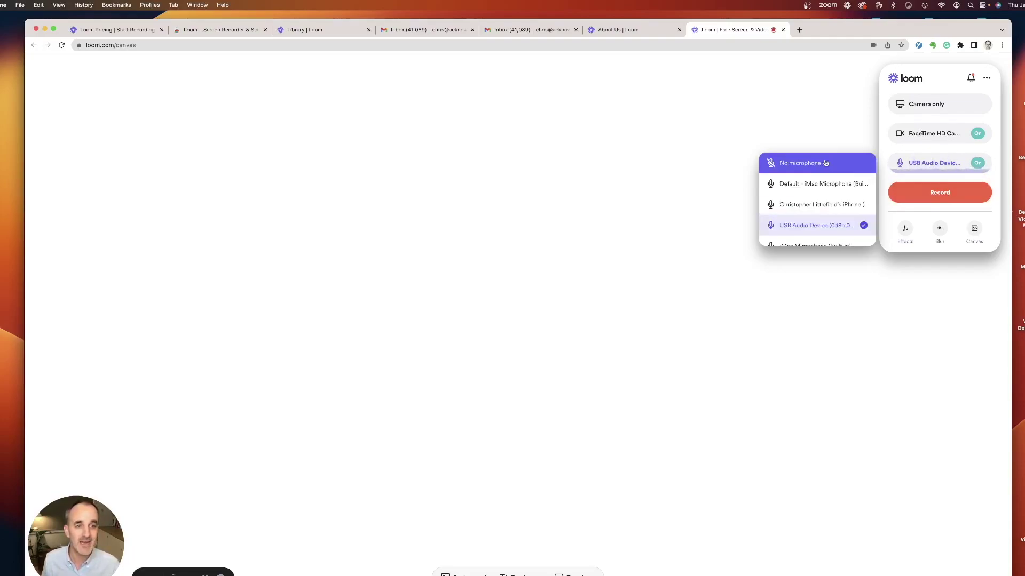
click(943, 73)
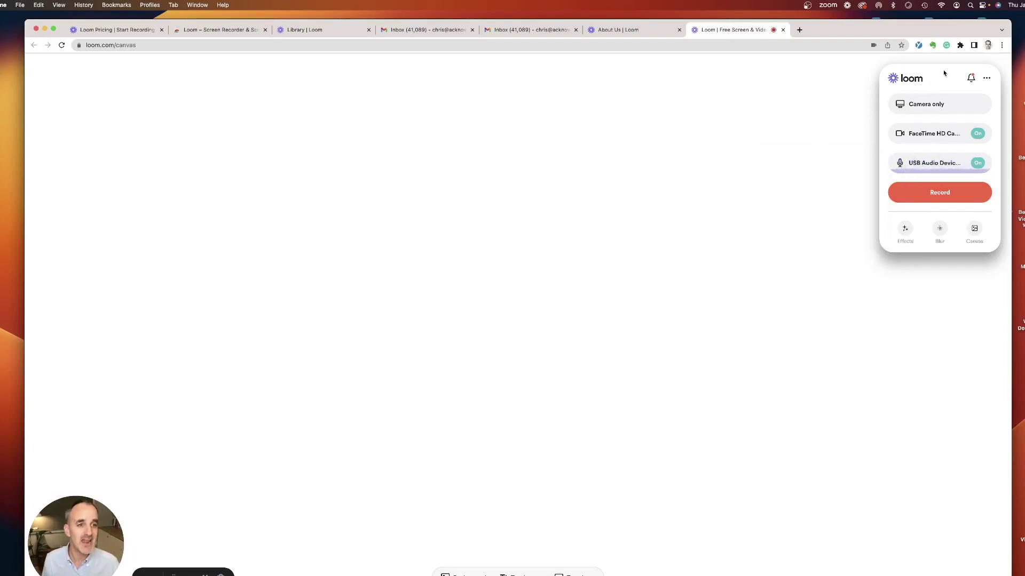
click(934, 195)
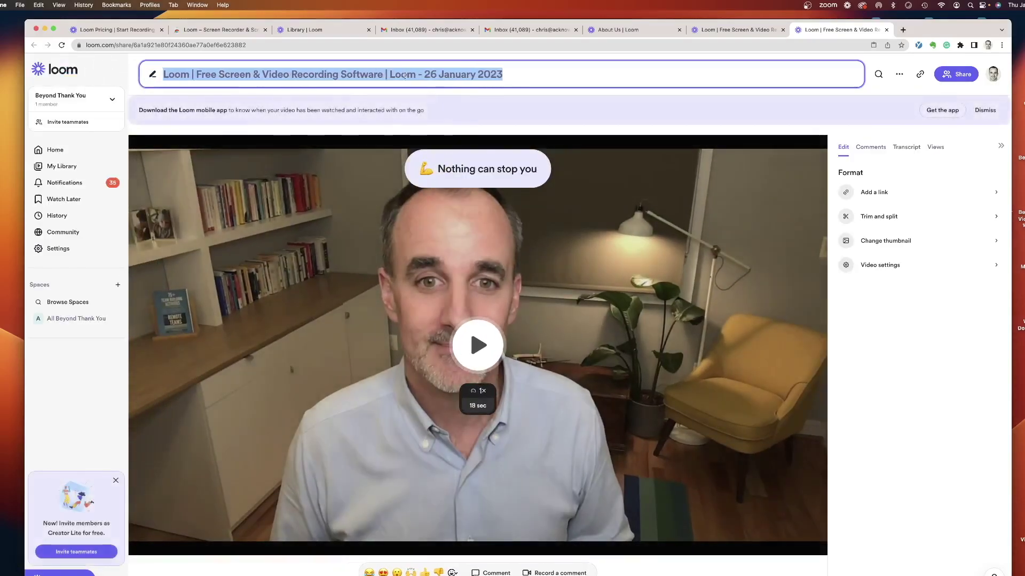
- Replace the video's default title with 'Thanks Amanda'
click(444, 76)
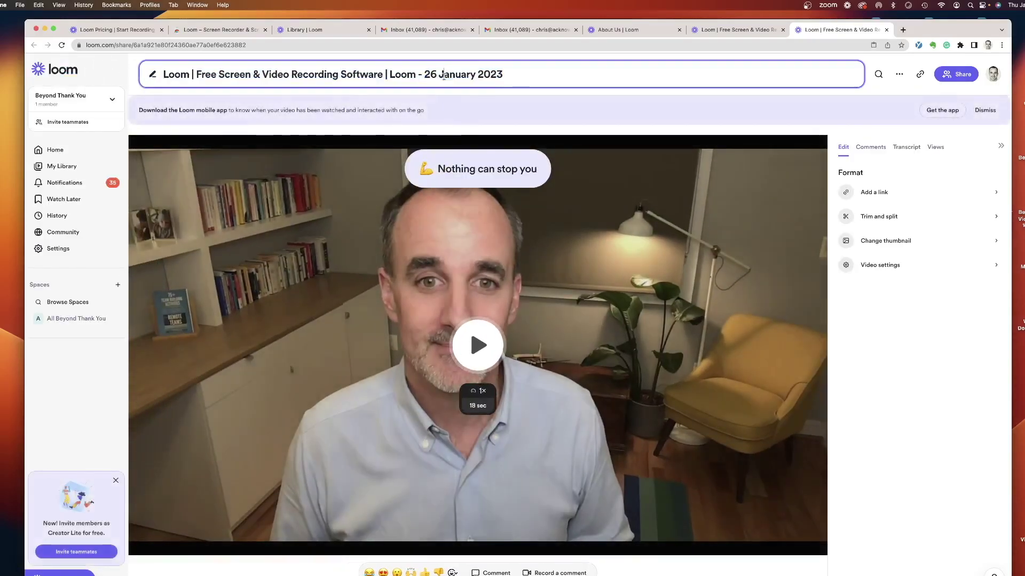
triple_click(443, 76)
key(BackSpace)
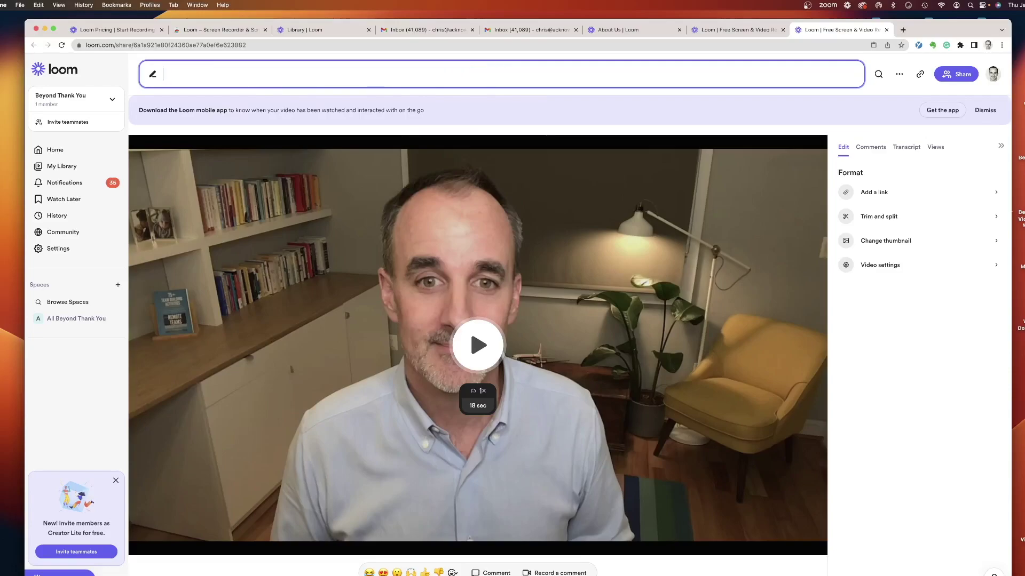
text(Thanks Amanda)
scroll(622, 209, down, 2)
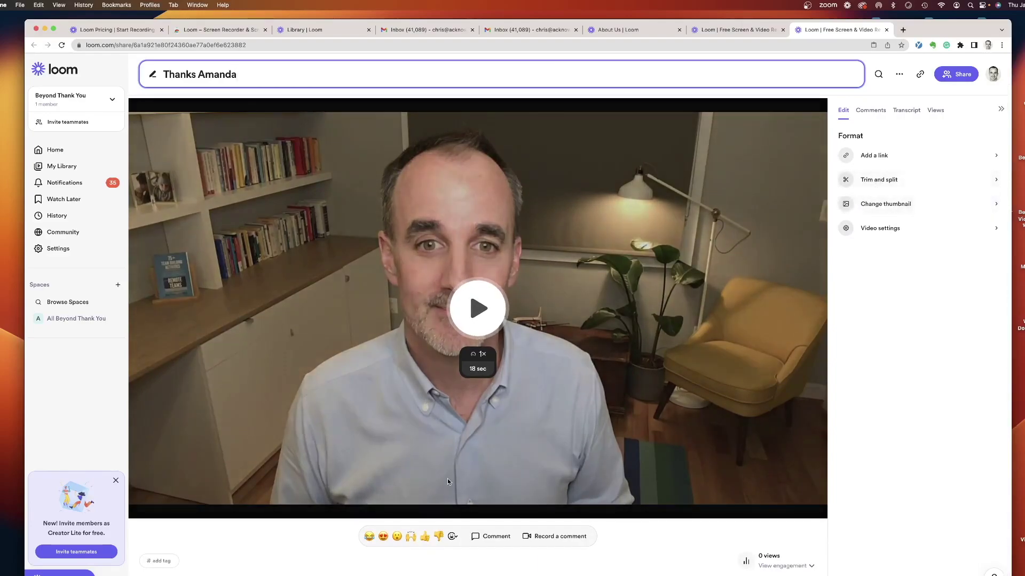
scroll(619, 200, up, 1)
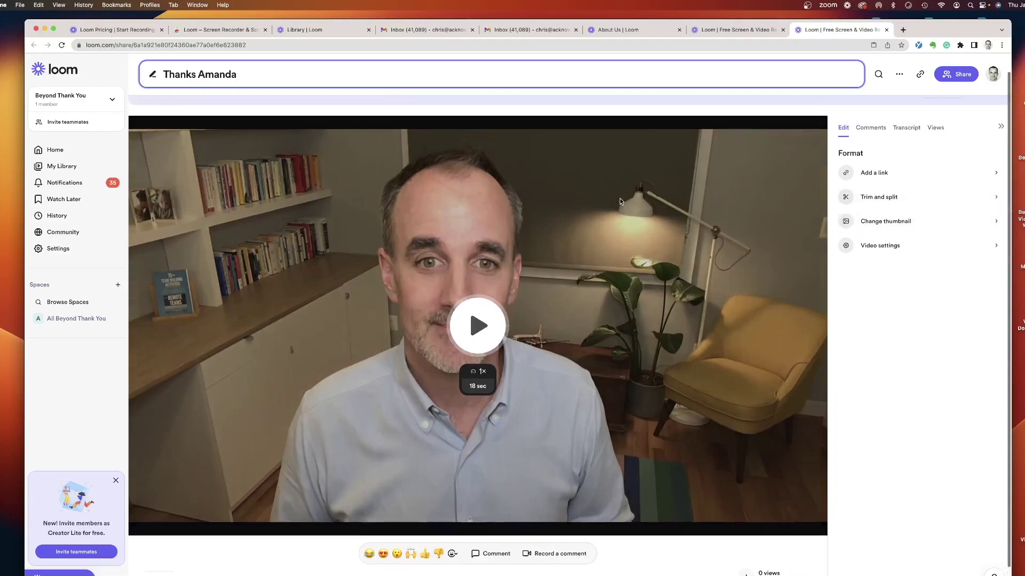
scroll(619, 201, up, 1)
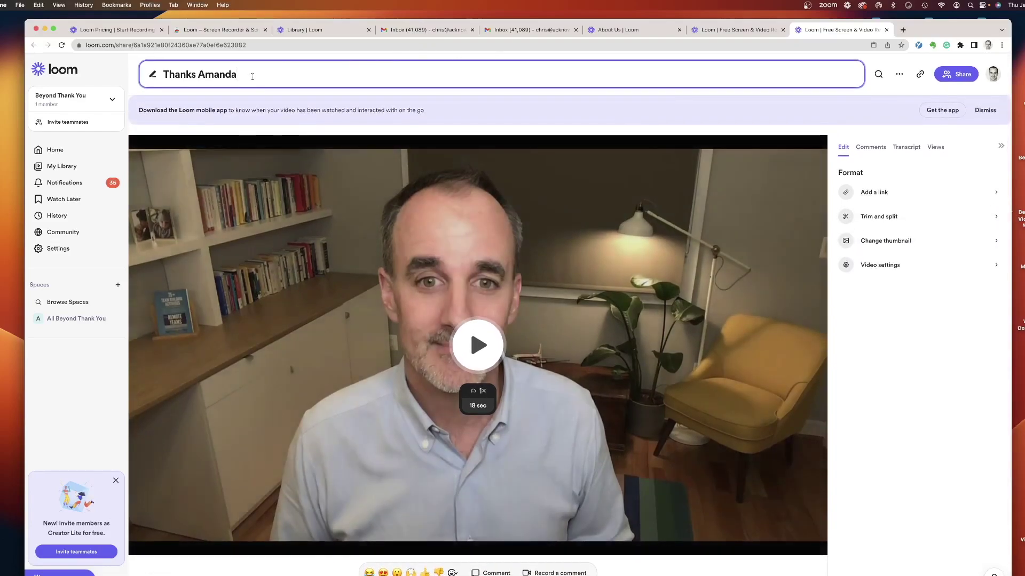
- Copy the video's share link and switch to the Thanks Amanda Gmail draft
click(956, 80)
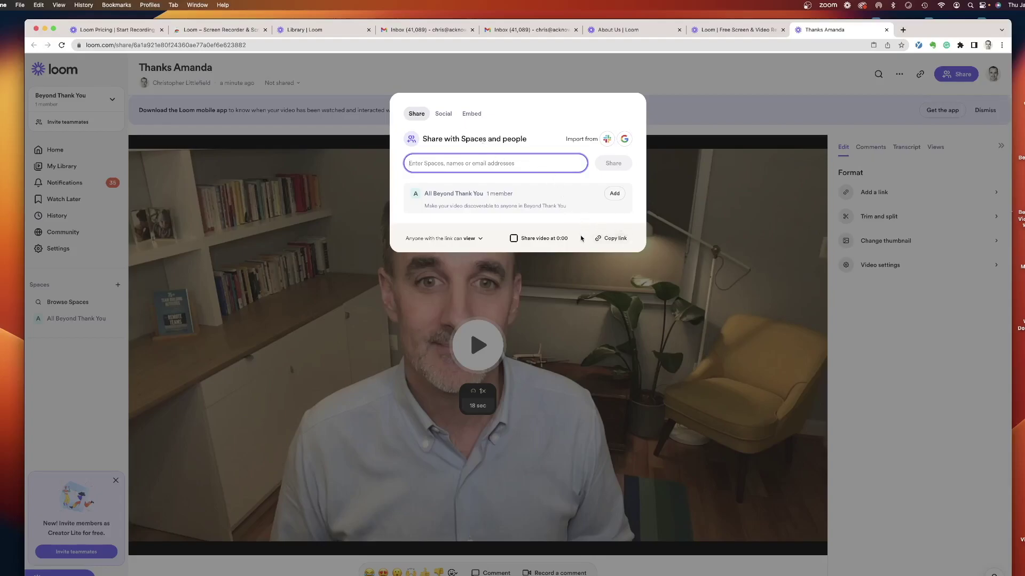
click(614, 241)
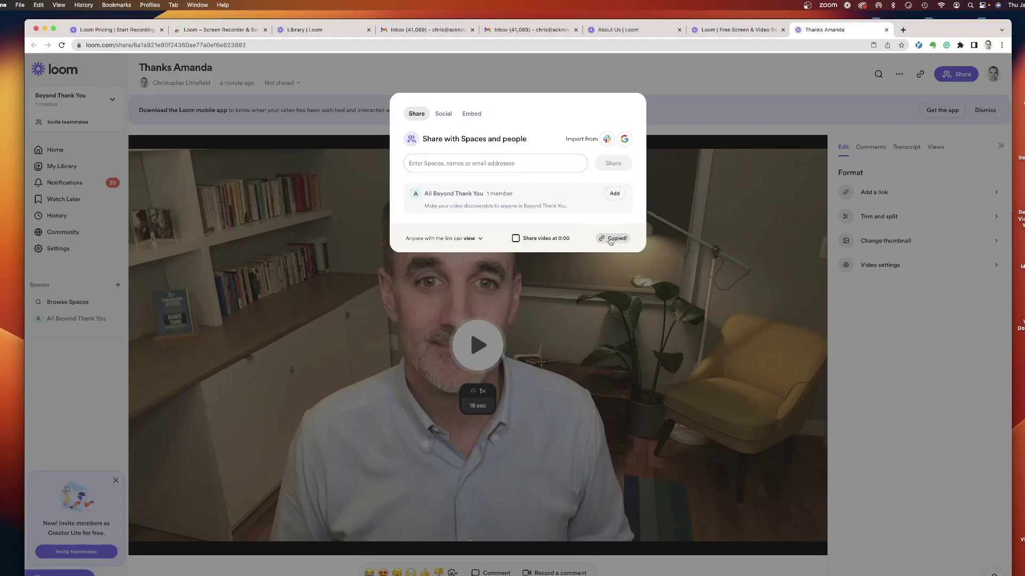
click(411, 29)
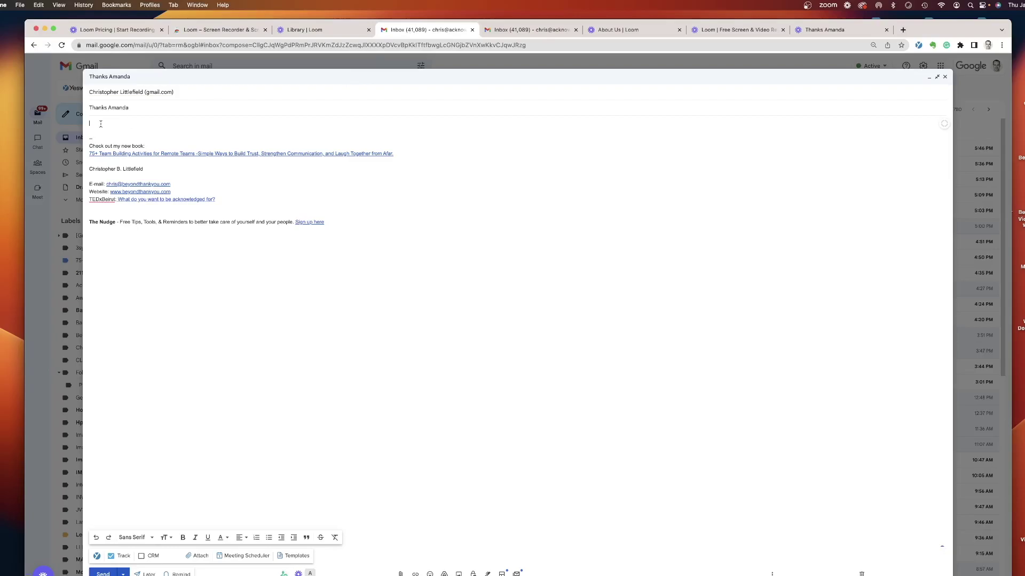
- Paste the Loom link into the Thanks Amanda email body, then open the sent email
click(101, 124)
key(super+v)
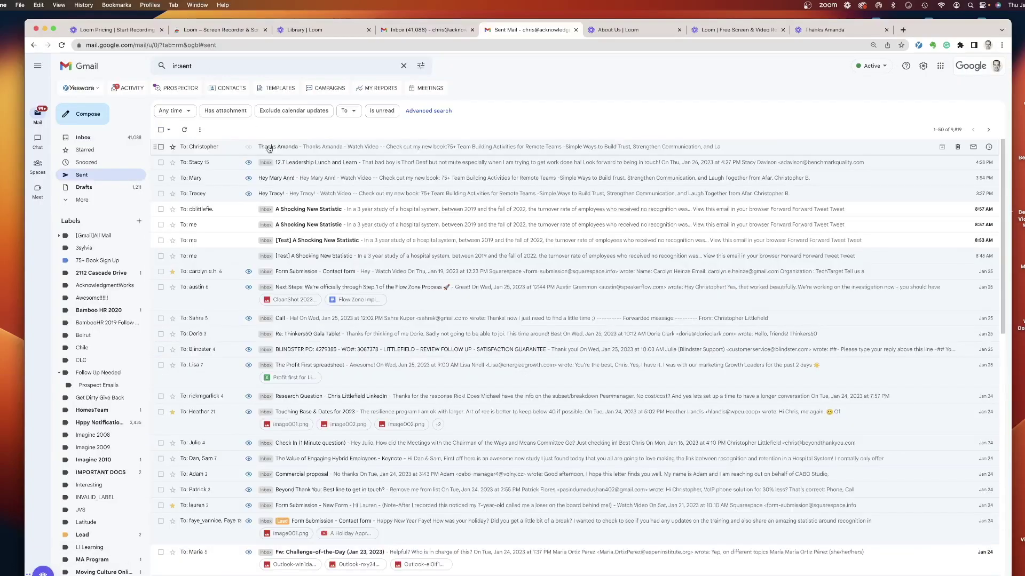
click(268, 149)
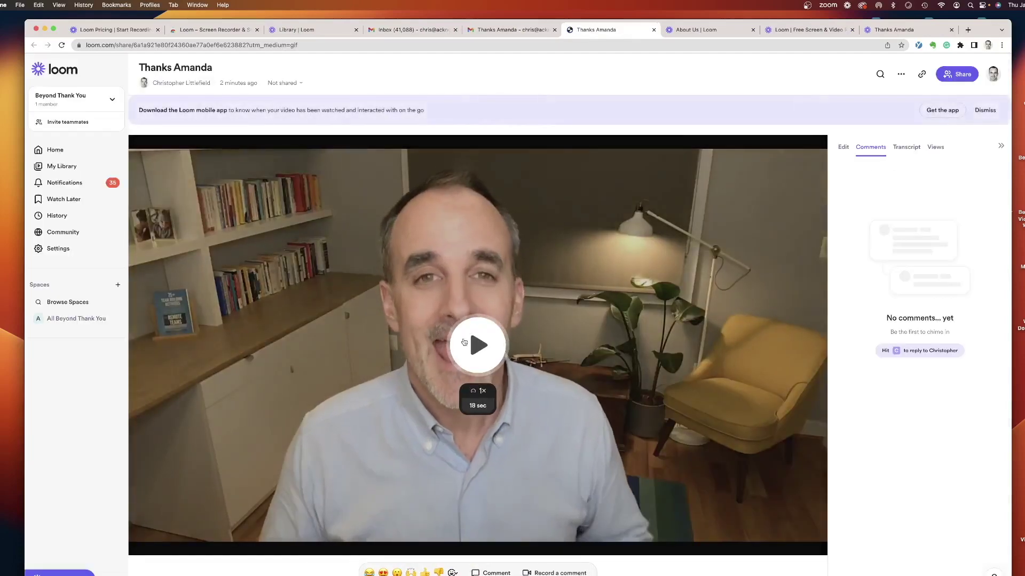
- Play the Thanks Amanda video and pause it at 0:05
click(464, 343)
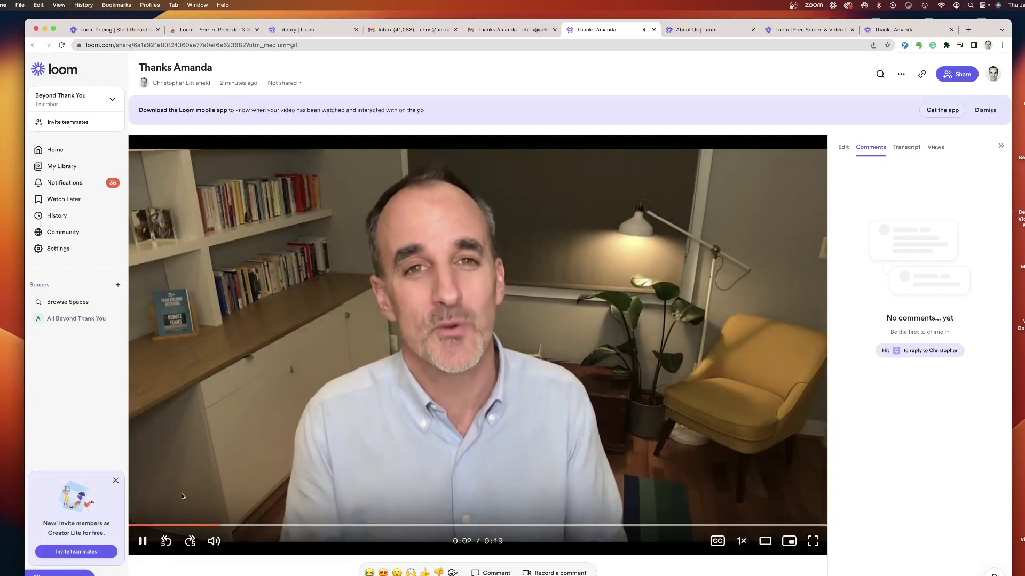
click(143, 542)
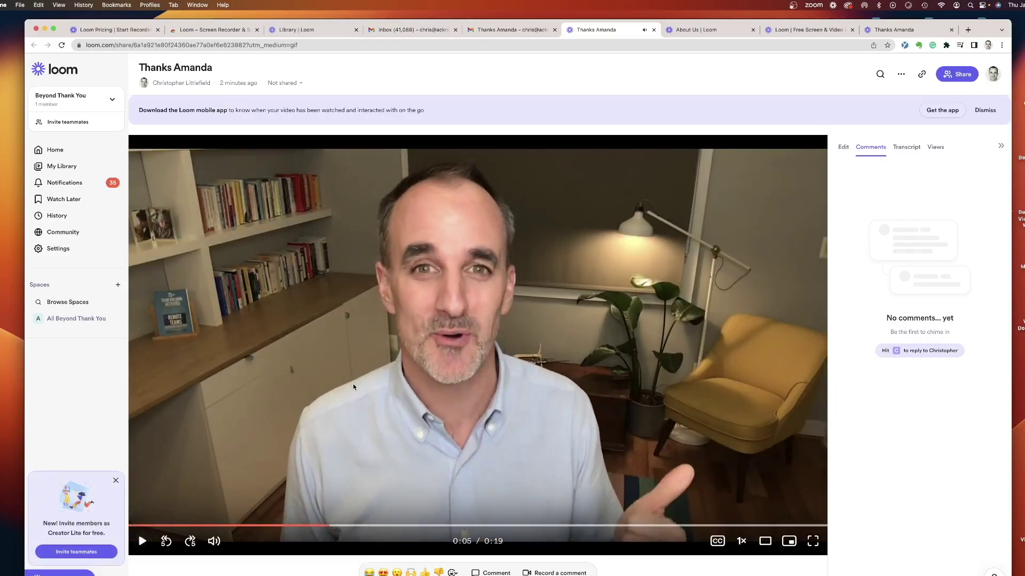
scroll(405, 389, down, 2)
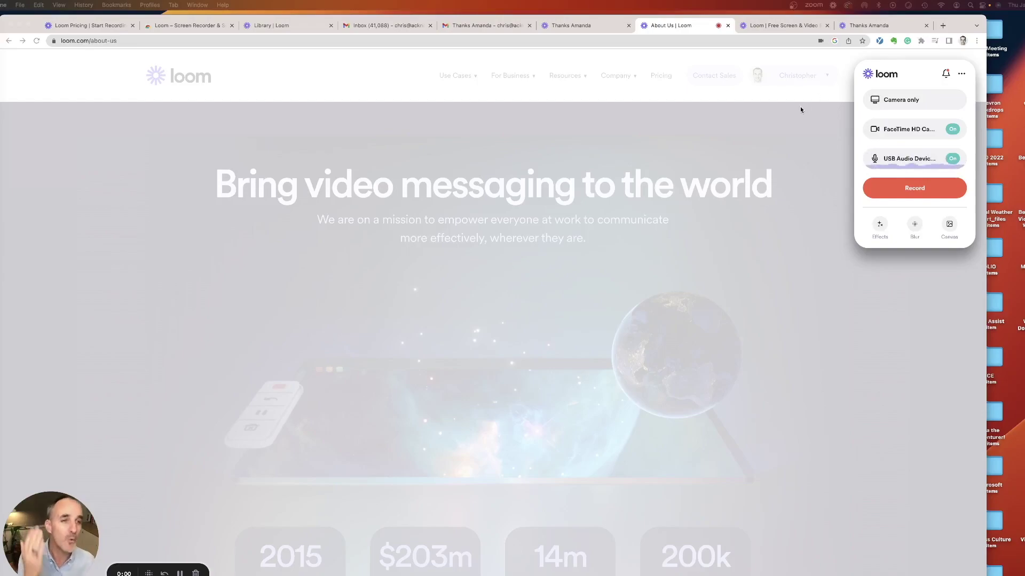
- Switch to Screen and camera mode with the FaceTime HD Camera, keep the mic, and start recording
click(928, 101)
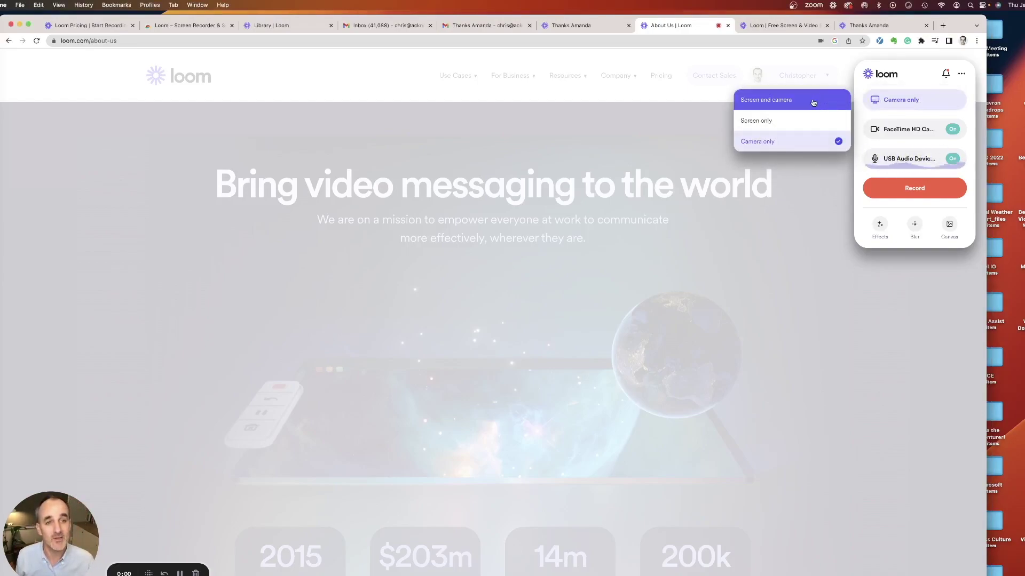
click(796, 103)
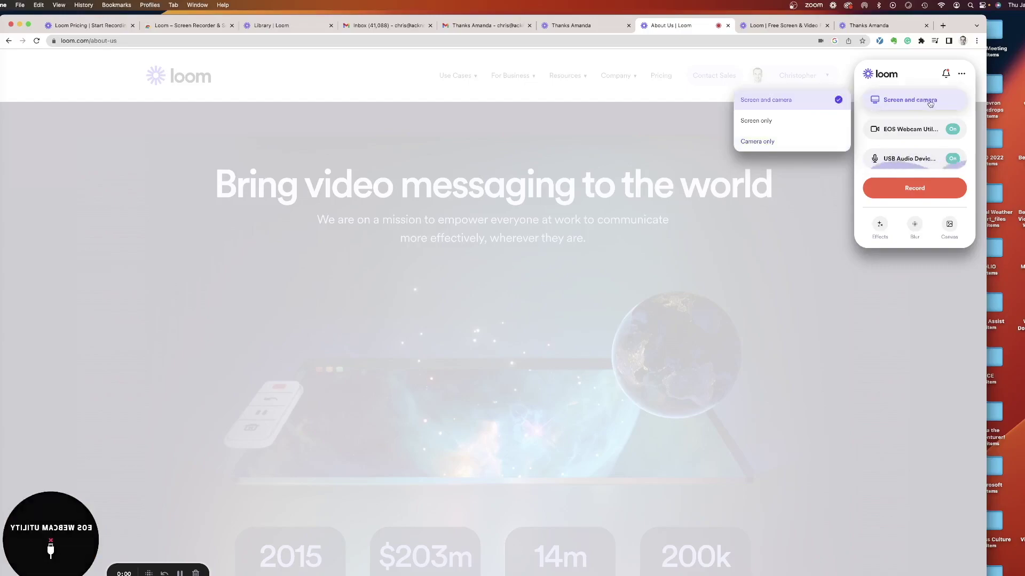
click(909, 128)
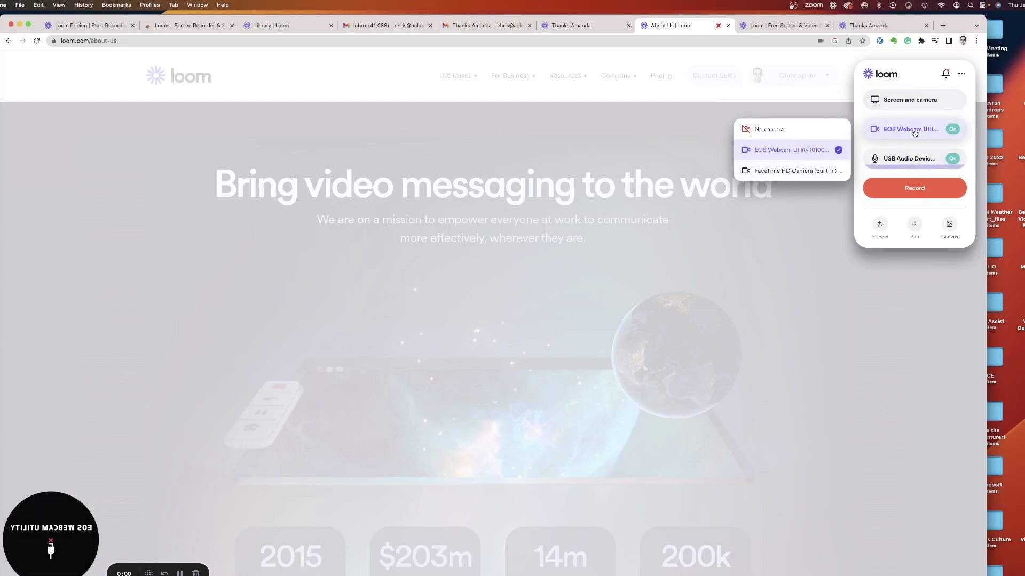
click(820, 175)
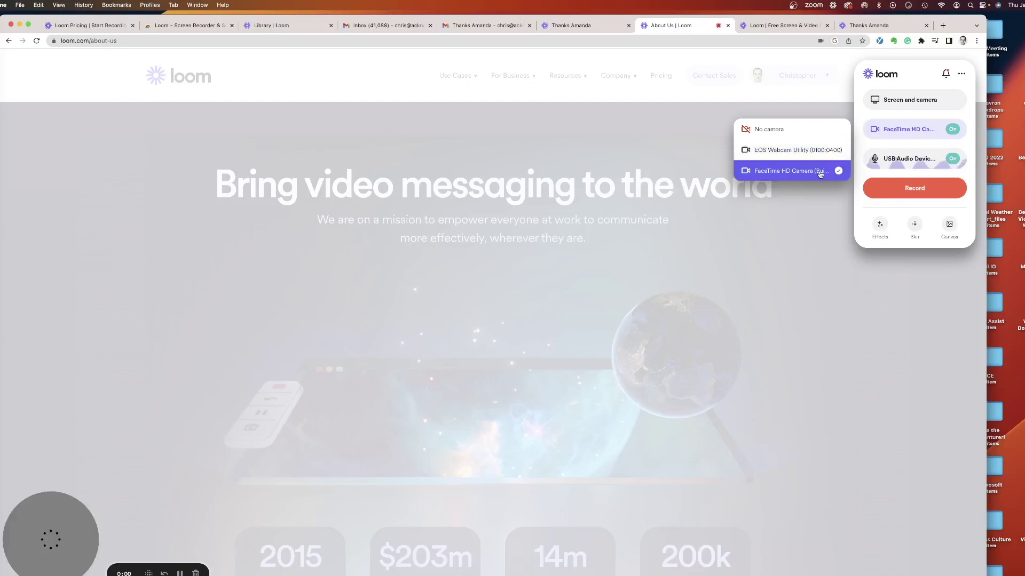
click(902, 157)
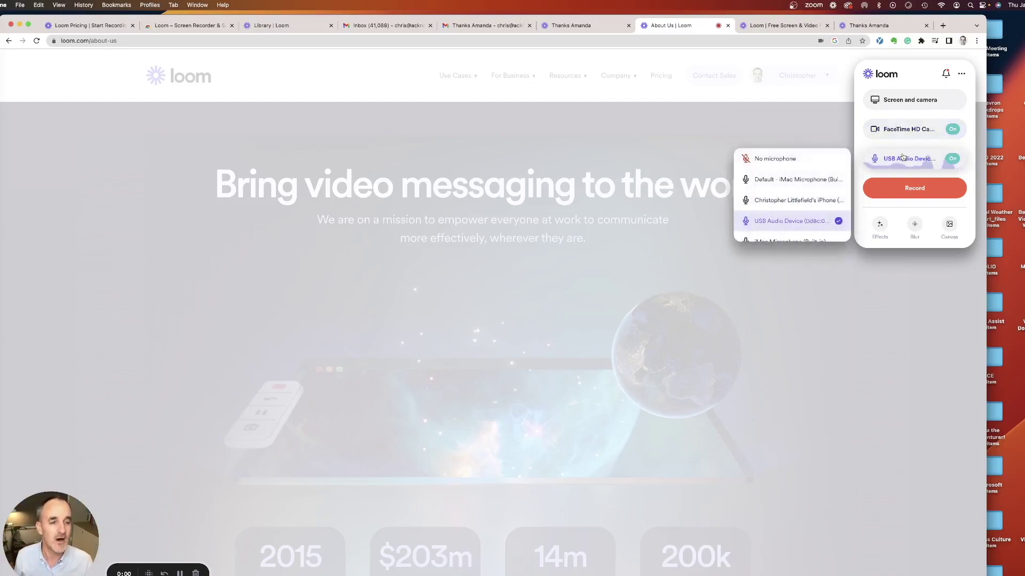
click(905, 80)
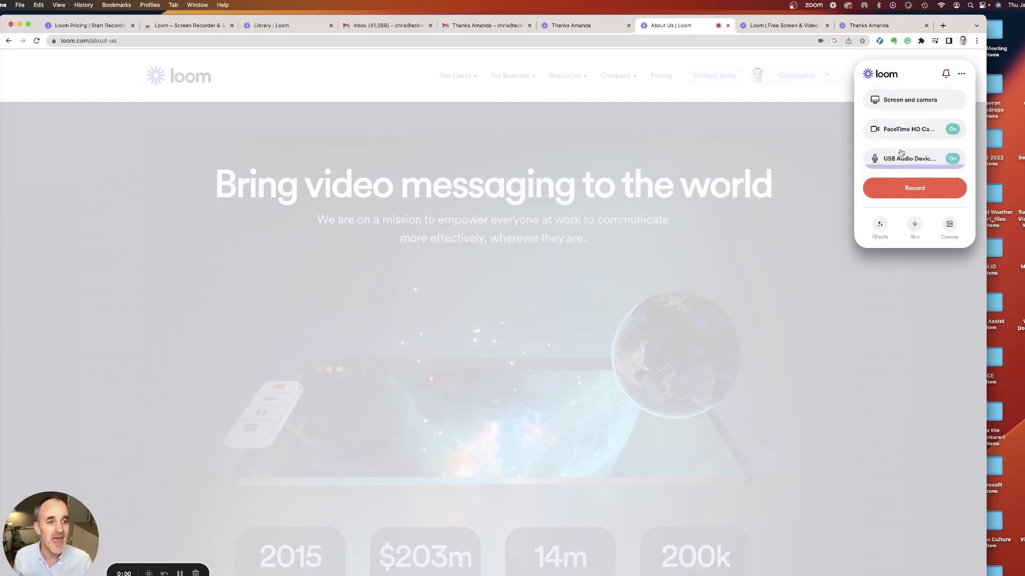
click(902, 189)
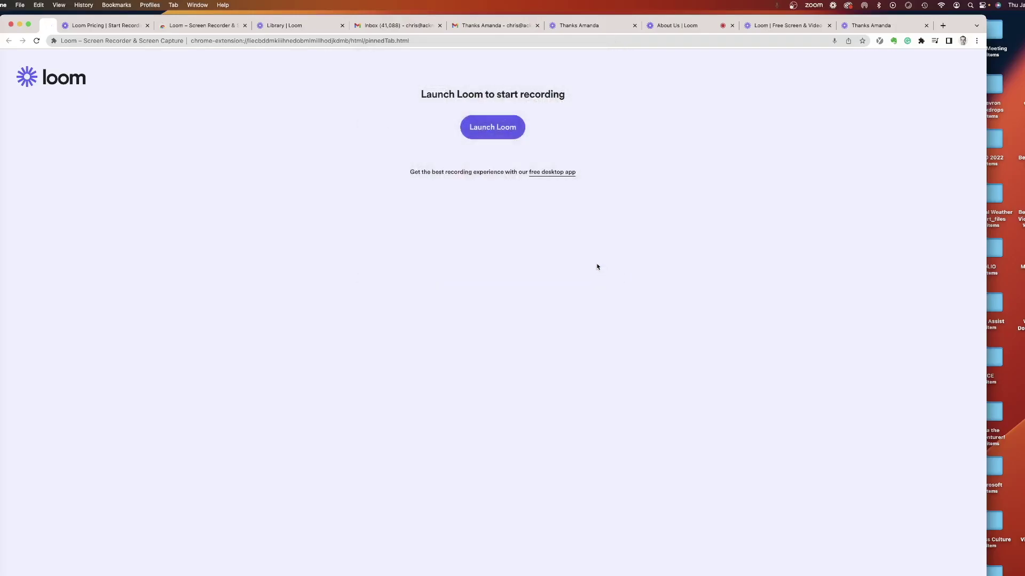
key(ctrl+Up)
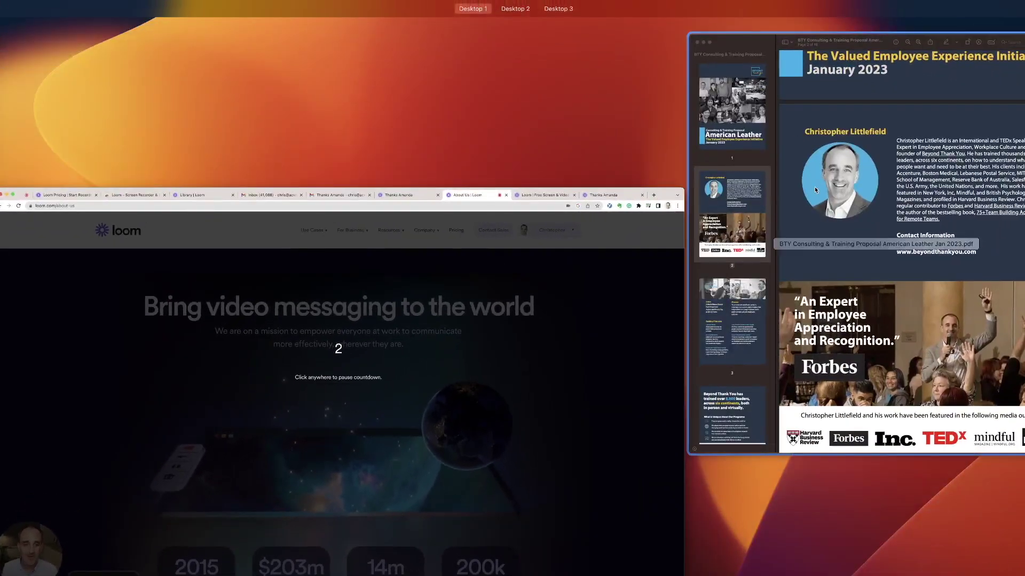
- Bring the BTY Consulting proposal PDF forward, move it up-left, and scroll through page 2
click(814, 187)
drag(533, 154, 403, 34)
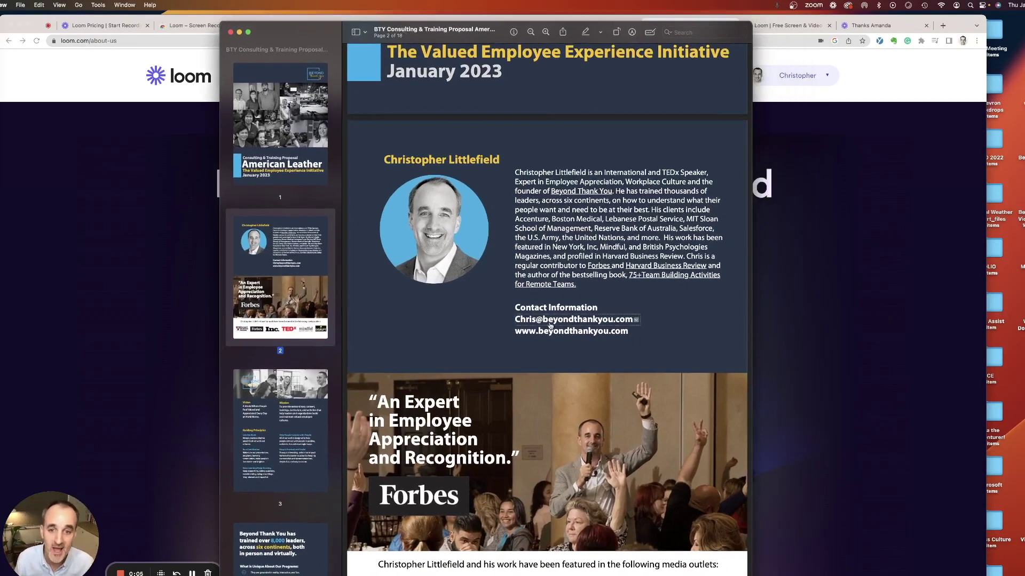
scroll(433, 319, down, 5)
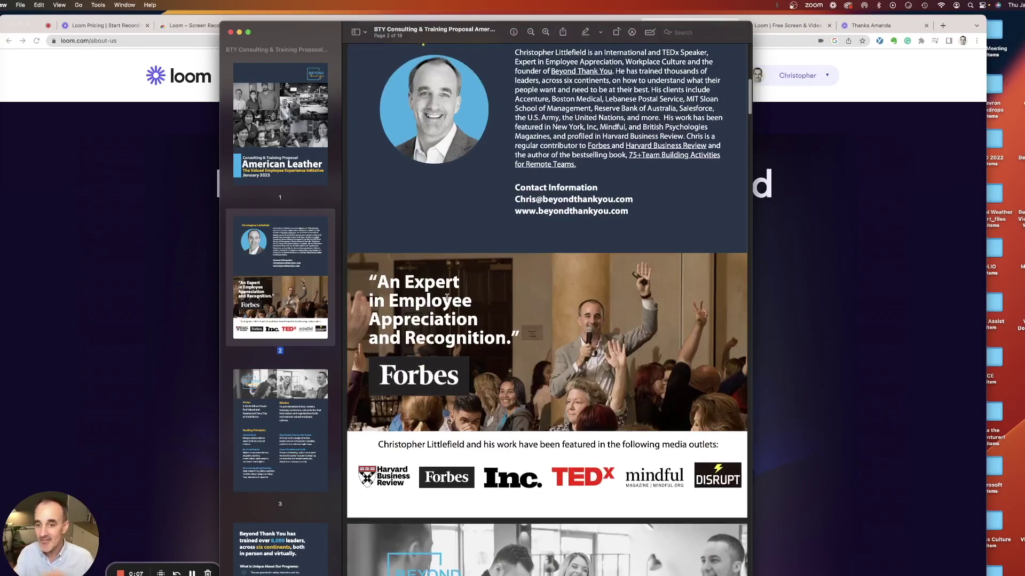
scroll(439, 348, down, 20)
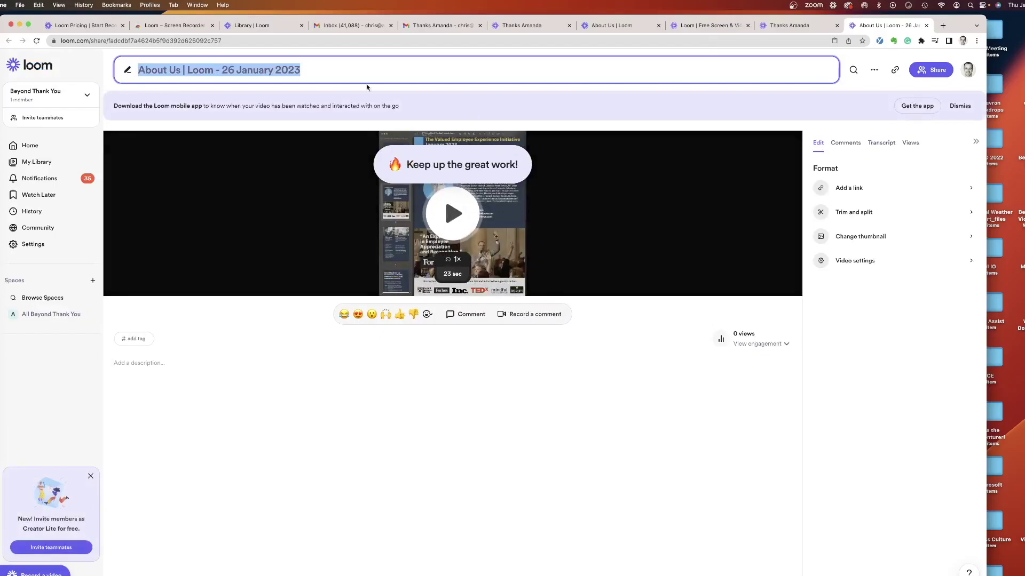
- Rename the video to 'Feedback', then play it and pause at 0:09
click(303, 75)
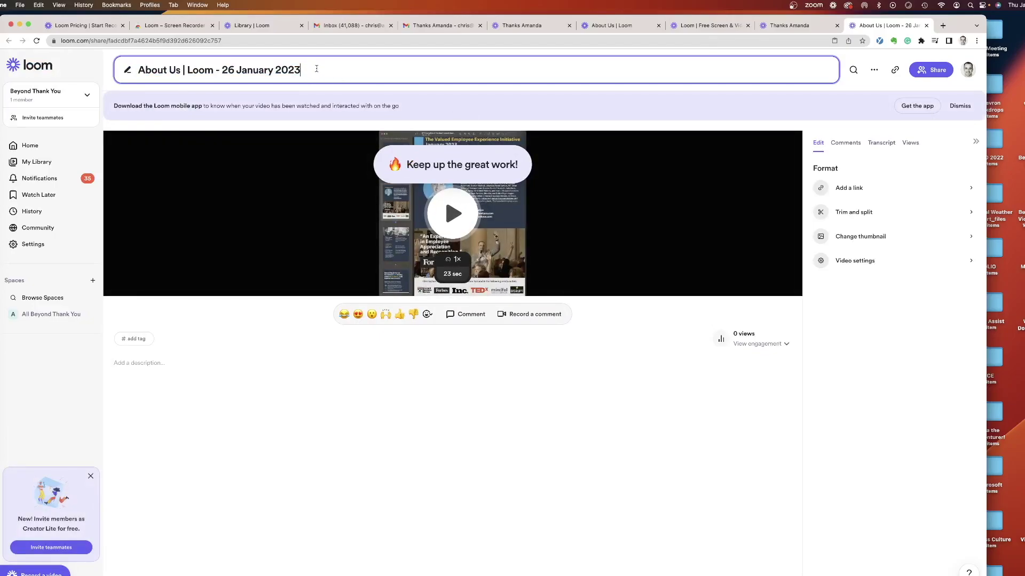
key(super+a)
key(BackSpace)
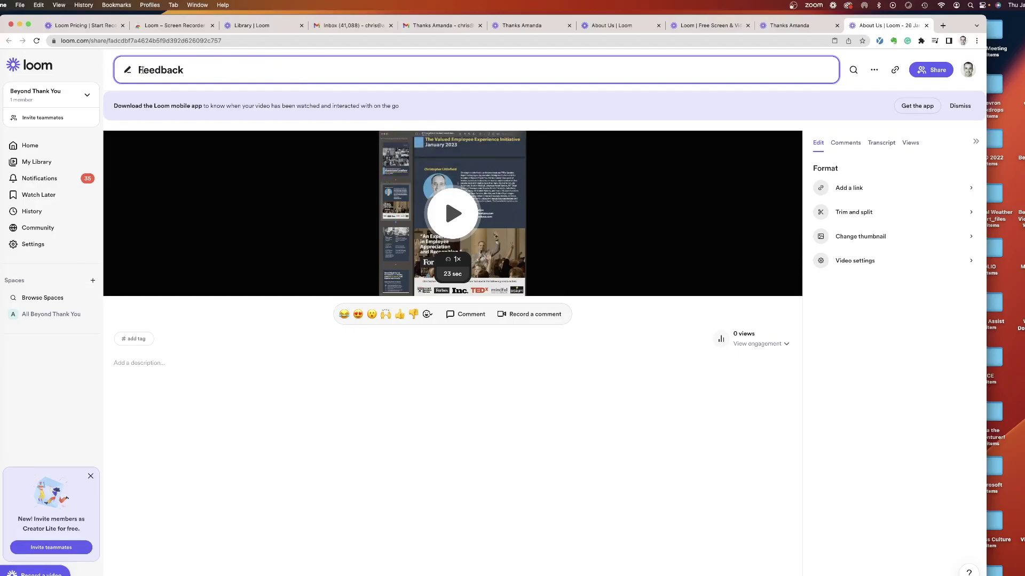
text(Feedback)
click(456, 216)
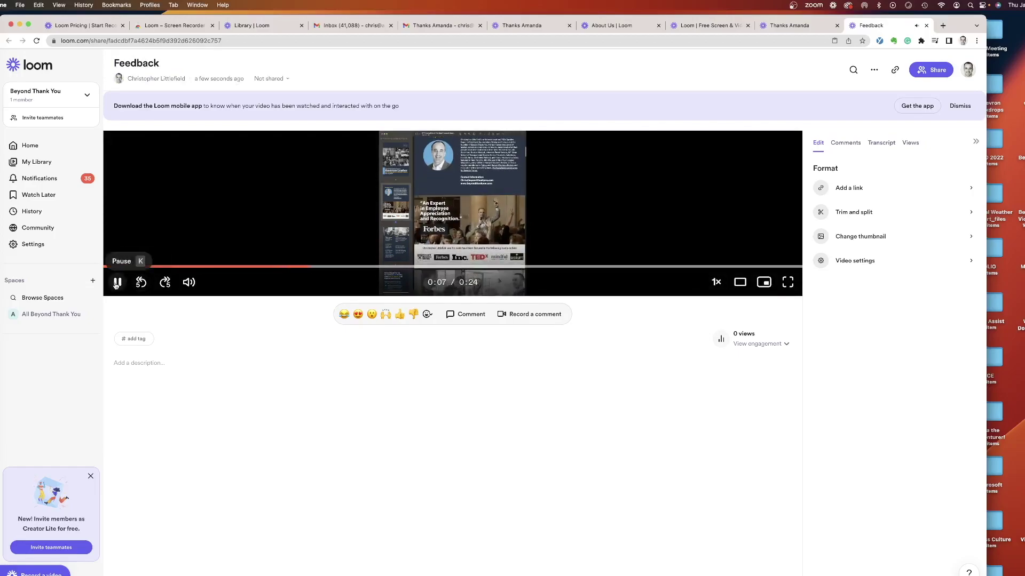
click(117, 283)
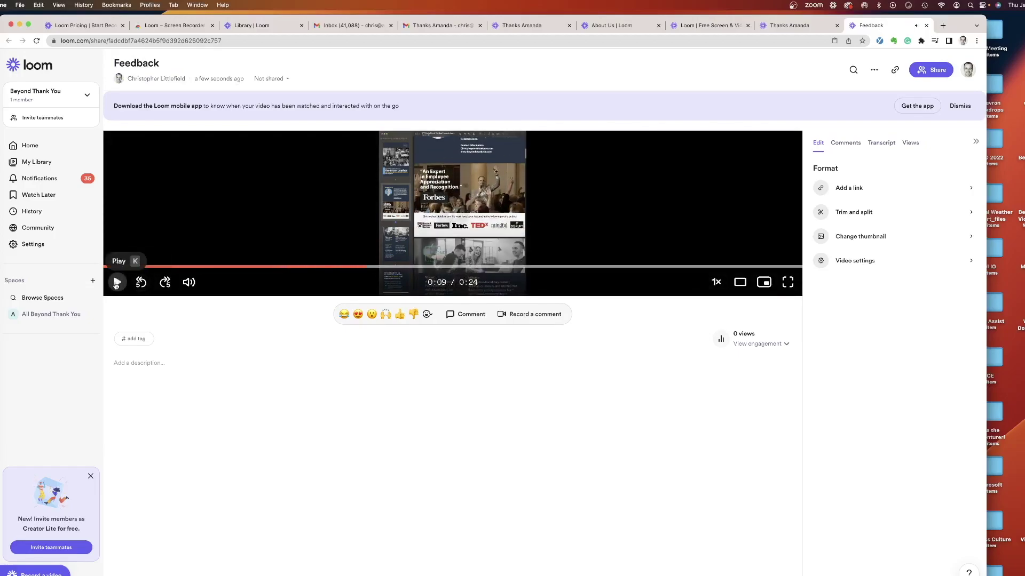